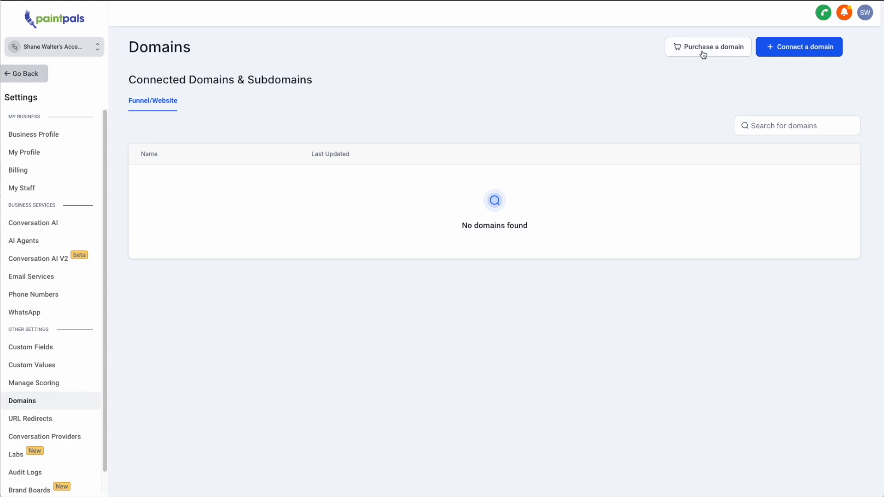
Step: Open the domain purchase page and search for paintersabc.com
{"action": "left_click", "coordinate": [703, 51]}
{"action": "left_click", "coordinate": [539, 79]}
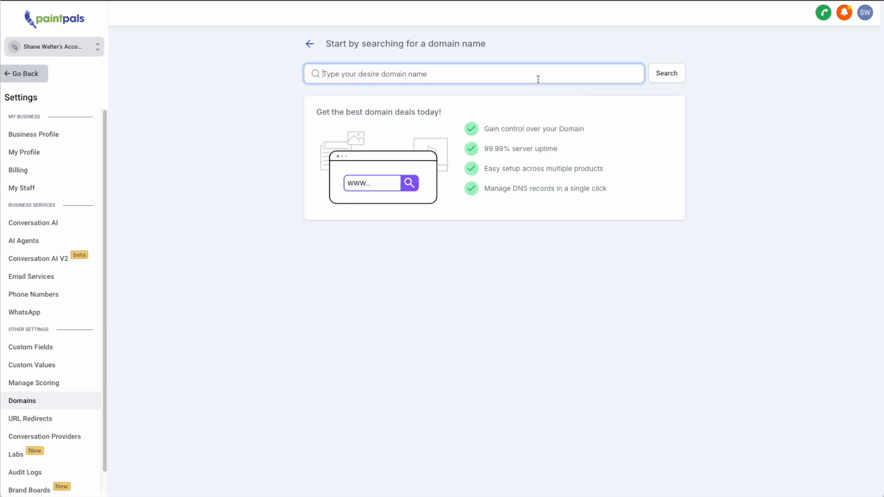
{"action": "type", "text": "paintersabc.com"}
{"action": "key", "text": "Return"}
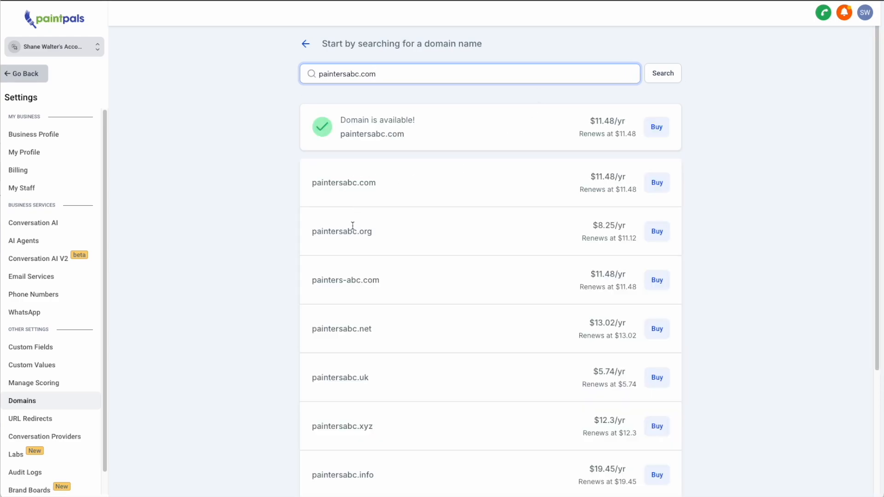
Step: Examine the yearly and renewal prices of paintersabc.com and the alternative domain names offered
{"action": "left_click", "coordinate": [319, 179]}
{"action": "left_click_drag", "start_coordinate": [318, 180], "coordinate": [359, 183]}
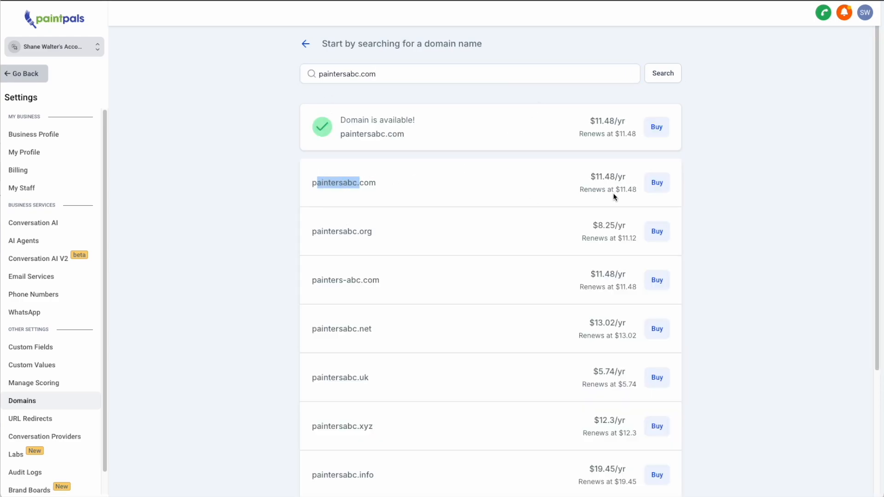
{"action": "scroll", "coordinate": [586, 239], "scroll_direction": "down", "scroll_amount": 2}
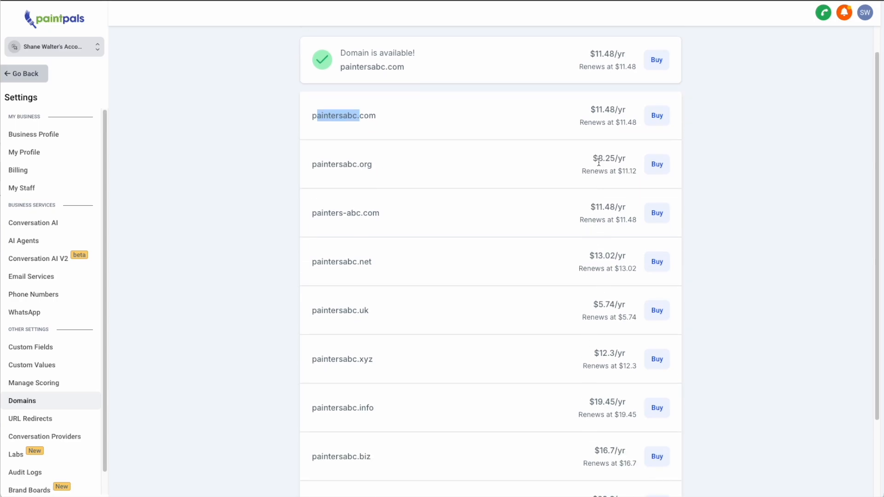
{"action": "left_click_drag", "start_coordinate": [598, 159], "coordinate": [611, 159]}
{"action": "left_click_drag", "start_coordinate": [365, 161], "coordinate": [372, 161]}
{"action": "left_click_drag", "start_coordinate": [590, 109], "coordinate": [619, 110]}
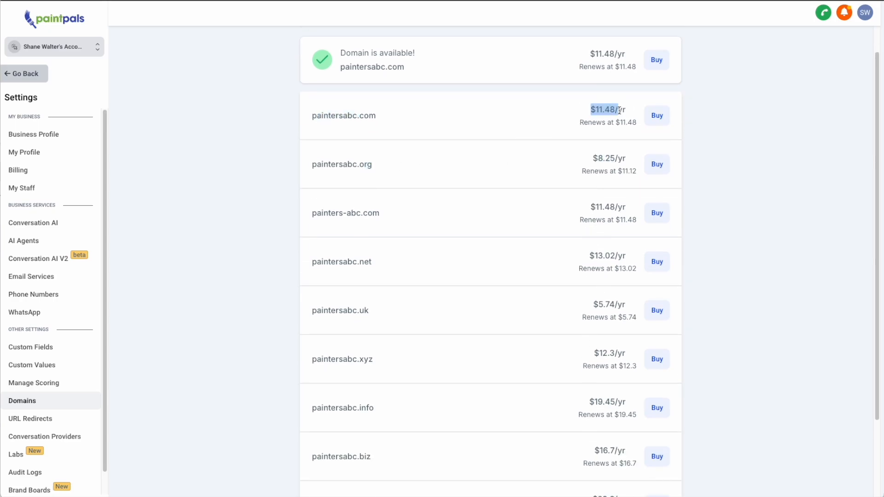
{"action": "left_click_drag", "start_coordinate": [405, 118], "coordinate": [352, 116]}
{"action": "scroll", "coordinate": [463, 250], "scroll_direction": "down", "scroll_amount": 3}
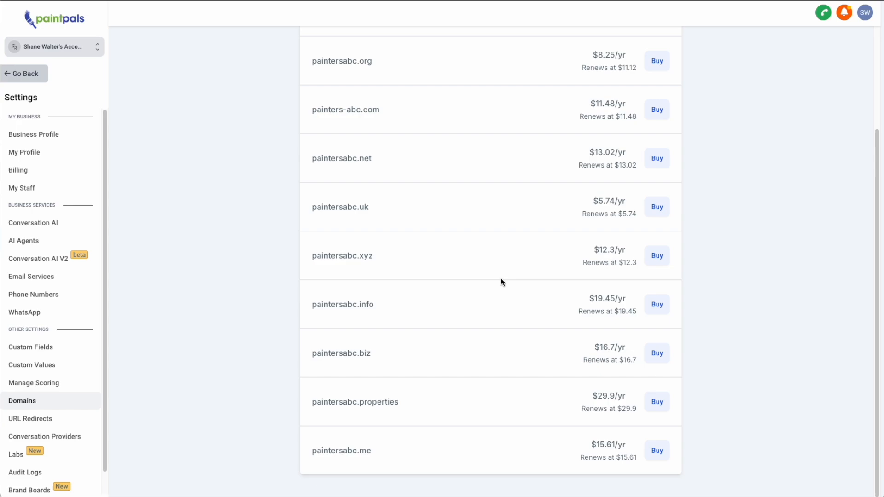
{"action": "scroll", "coordinate": [502, 282], "scroll_direction": "up", "scroll_amount": 5}
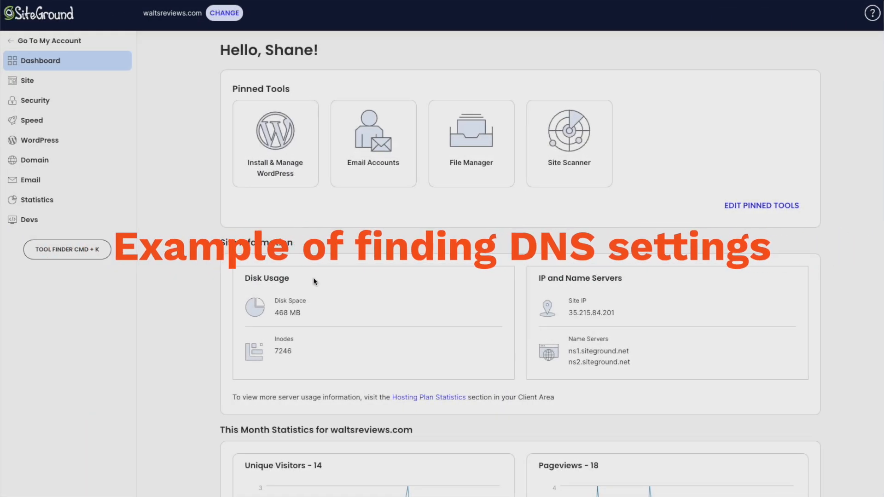
Step: In SiteGround, open the DNS Zone Editor for waltsreviews.com and view its DNS records
{"action": "left_click", "coordinate": [36, 163]}
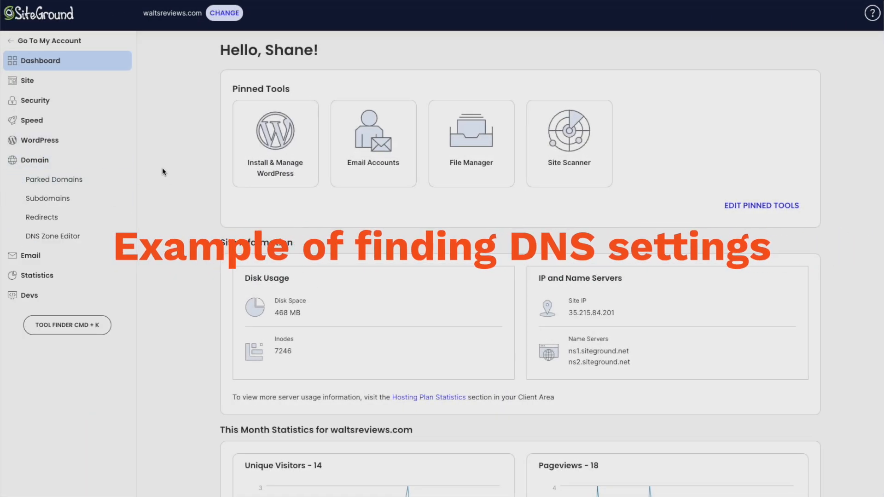
{"action": "left_click", "coordinate": [91, 243]}
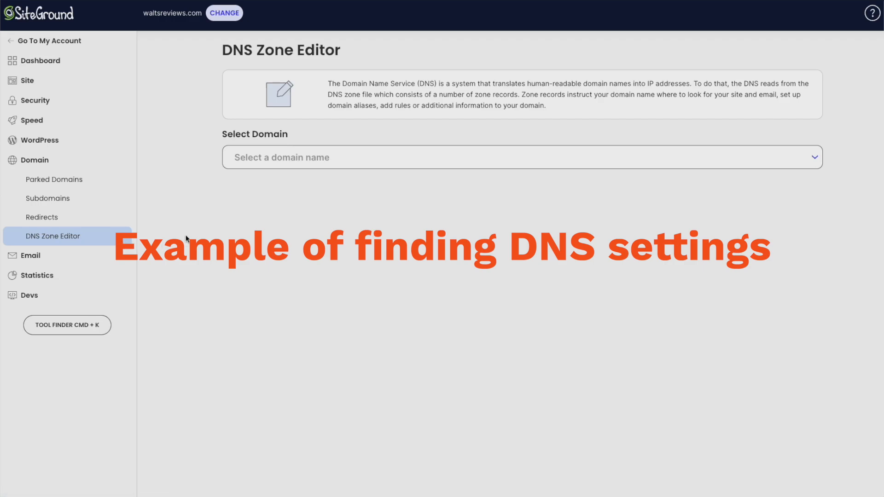
{"action": "left_click", "coordinate": [295, 158]}
{"action": "left_click", "coordinate": [291, 181]}
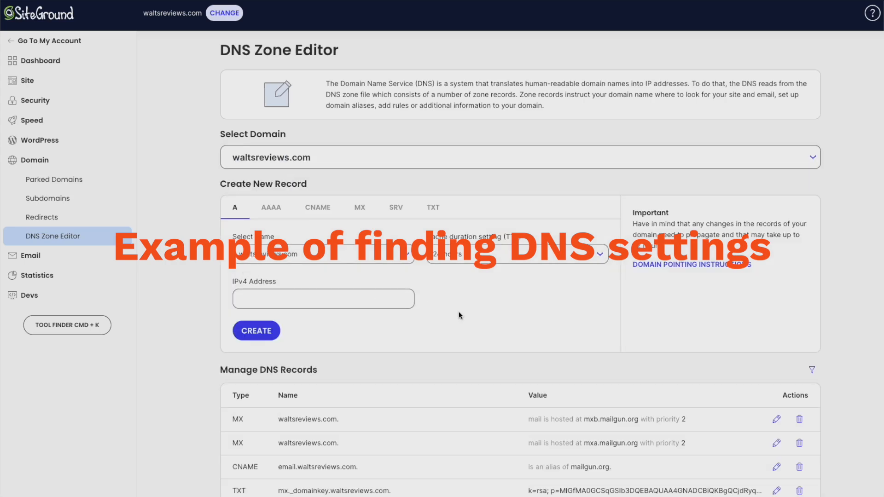
{"action": "scroll", "coordinate": [334, 341], "scroll_direction": "down", "scroll_amount": 1}
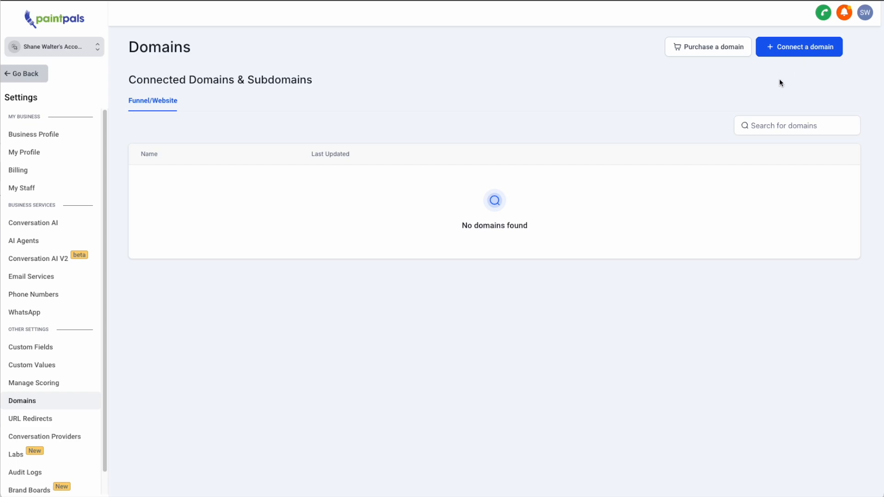
Step: Switch back to PaintPals and open the form for connecting an existing domain, with its domain field active
{"action": "left_click", "coordinate": [800, 51]}
{"action": "left_click", "coordinate": [385, 111]}
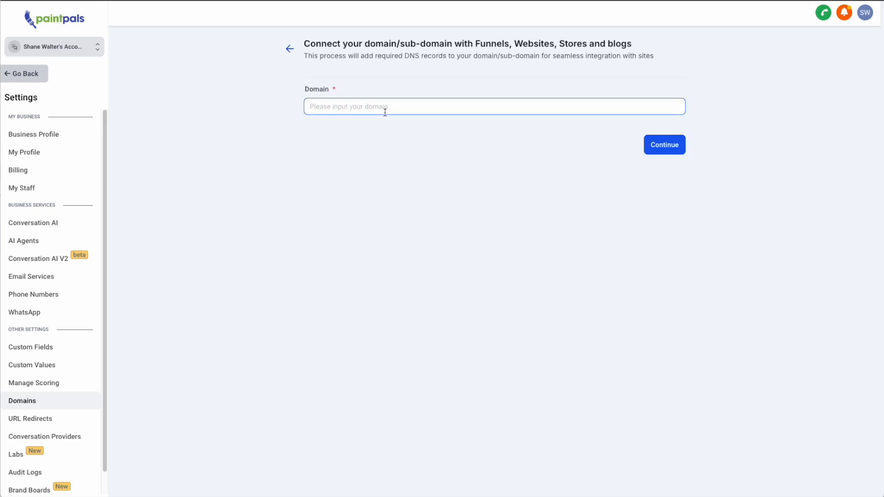
{"action": "left_click_drag", "start_coordinate": [501, 56], "coordinate": [513, 56]}
{"action": "left_click", "coordinate": [457, 109]}
{"action": "type", "text": "dom"}
{"action": "type", "text": "ain.com"}
{"action": "type", "text": "text"}
{"action": "type", "text": "."}
Step: Enter fakepainting.com as the domain to connect
{"action": "double_click", "coordinate": [321, 107]}
{"action": "key", "text": "ctrl+a"}
{"action": "type", "text": "fakepainting.com"}
{"action": "left_click_drag", "start_coordinate": [311, 106], "coordinate": [375, 103]}
{"action": "left_click", "coordinate": [374, 105]}
{"action": "left_click", "coordinate": [312, 106]}
{"action": "type", "text": "www."}
{"action": "key", "text": "BackSpace"}
{"action": "key", "text": "BackSpace"}
{"action": "key", "text": "BackSpace"}
{"action": "key", "text": "BackSpace"}
{"action": "left_click", "coordinate": [658, 145]}
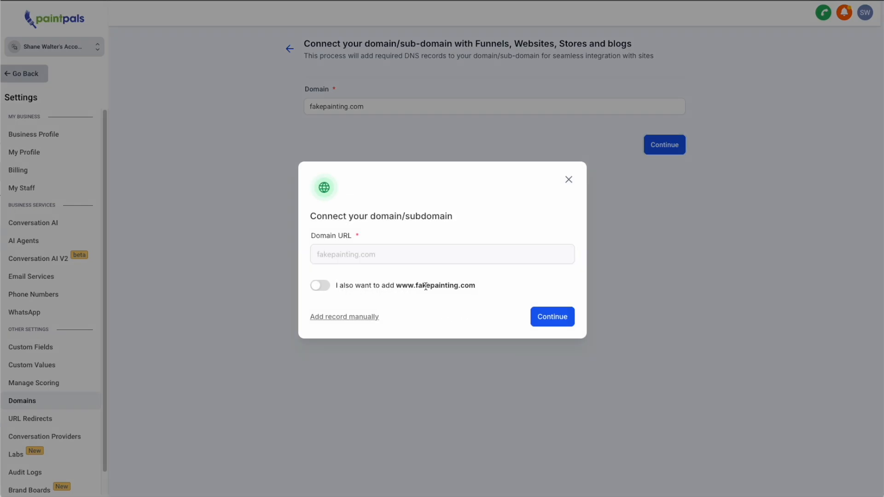
{"action": "left_click", "coordinate": [321, 286]}
{"action": "left_click", "coordinate": [547, 319]}
{"action": "left_click", "coordinate": [546, 317]}
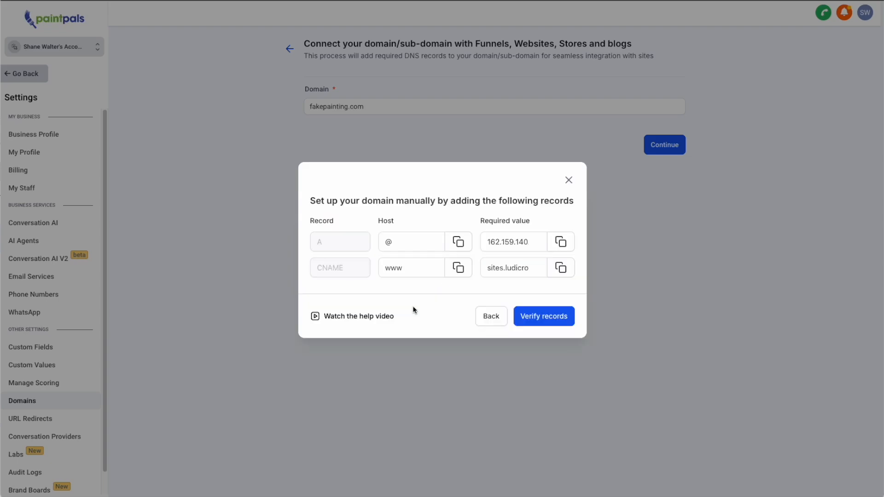
Step: Inspect the required hosts and values of the A and CNAME records for fakepainting.com
{"action": "left_click", "coordinate": [497, 241]}
{"action": "left_click_drag", "start_coordinate": [479, 221], "coordinate": [541, 223]}
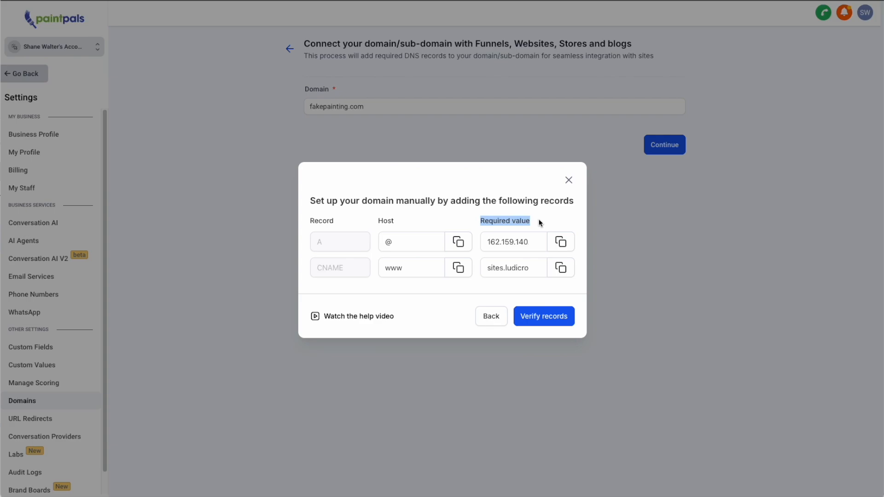
{"action": "double_click", "coordinate": [402, 272]}
{"action": "left_click", "coordinate": [414, 288]}
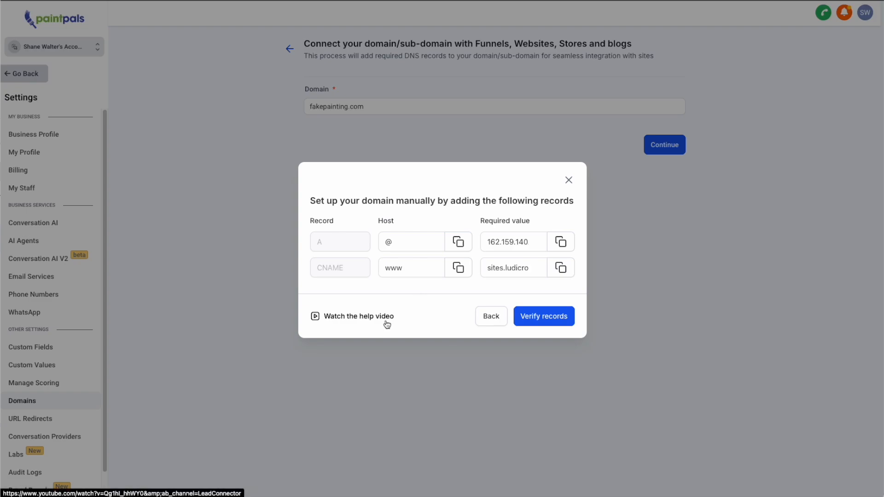
{"action": "key", "text": "Tab"}
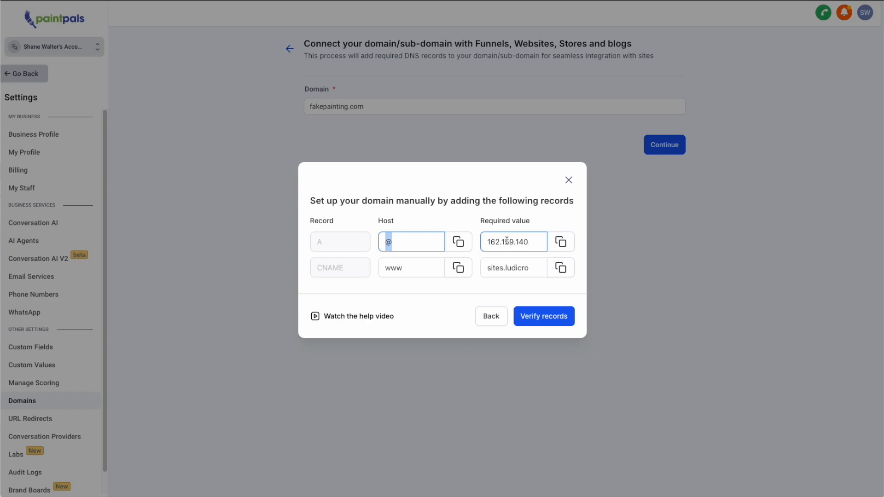
{"action": "left_click", "coordinate": [492, 242]}
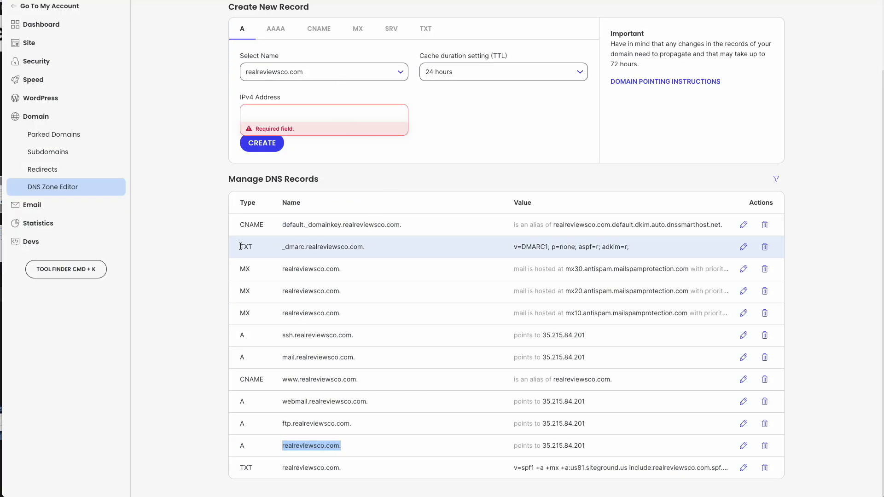
Step: Switch to the HostMonster DNS manager and examine the A, CNAME, MX and SRV record sections
{"action": "left_click", "coordinate": [224, 253]}
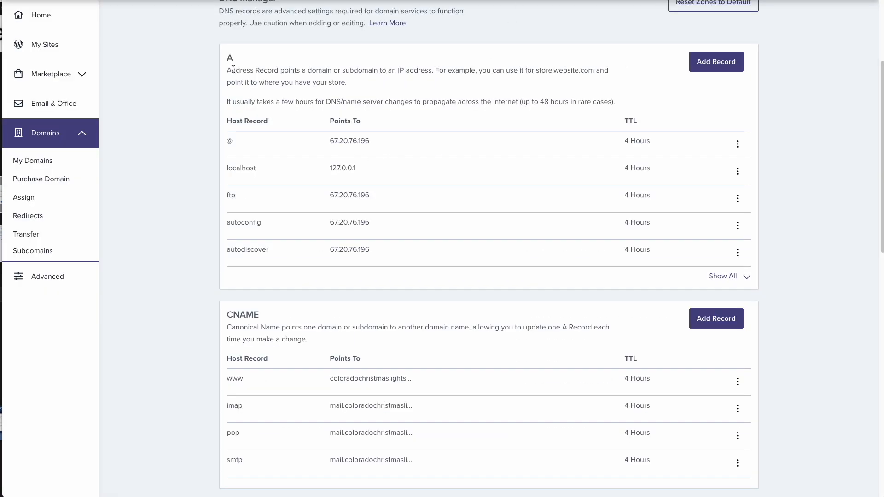
{"action": "left_click_drag", "start_coordinate": [227, 59], "coordinate": [254, 59]}
{"action": "left_click_drag", "start_coordinate": [226, 315], "coordinate": [260, 317]}
{"action": "scroll", "coordinate": [270, 322], "scroll_direction": "down", "scroll_amount": 4}
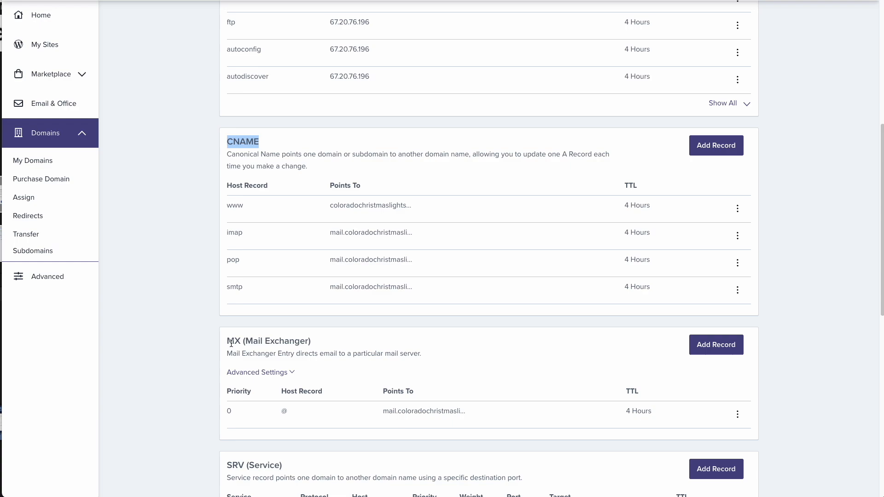
{"action": "left_click_drag", "start_coordinate": [227, 342], "coordinate": [254, 342]}
{"action": "scroll", "coordinate": [294, 416], "scroll_direction": "down", "scroll_amount": 4}
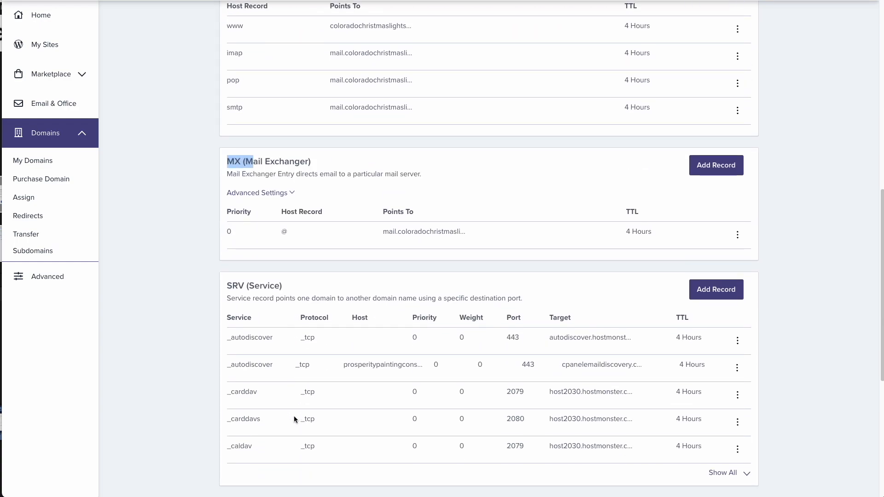
{"action": "scroll", "coordinate": [294, 416], "scroll_direction": "up", "scroll_amount": 8}
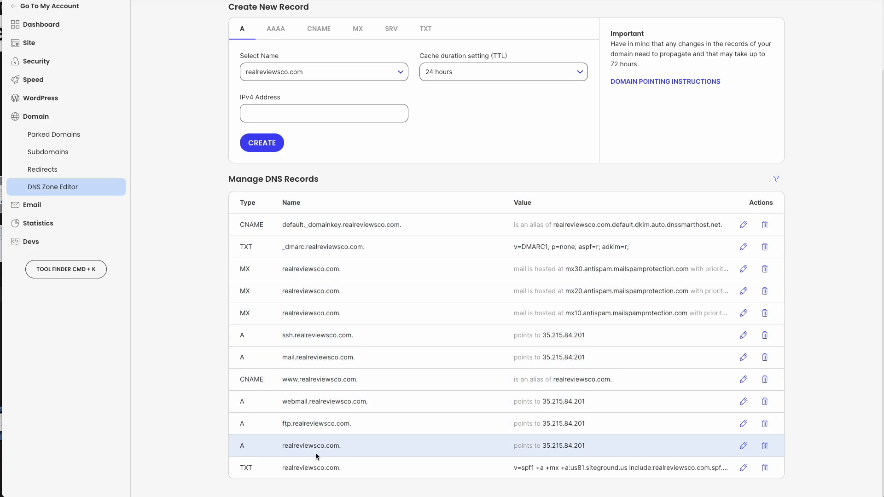
Step: In the SiteGround DNS Zone Editor, locate the root A record of realreviewsco.com, open it for editing and cancel
{"action": "left_click_drag", "start_coordinate": [282, 445], "coordinate": [341, 446]}
{"action": "left_click", "coordinate": [283, 424]}
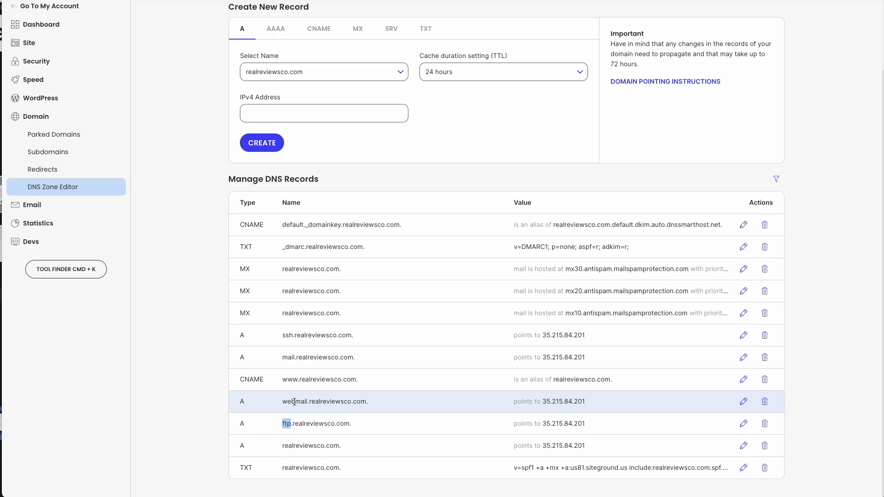
{"action": "left_click_drag", "start_coordinate": [294, 401], "coordinate": [287, 401]}
{"action": "left_click", "coordinate": [300, 444]}
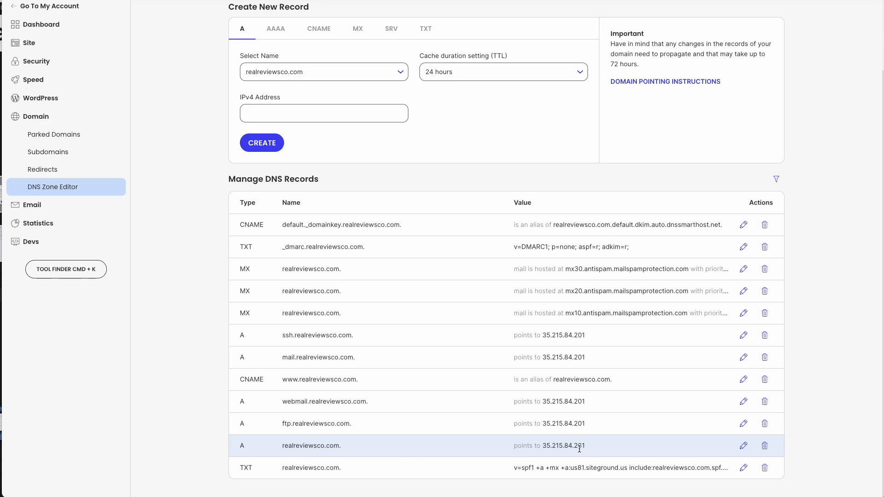
{"action": "left_click", "coordinate": [743, 446]}
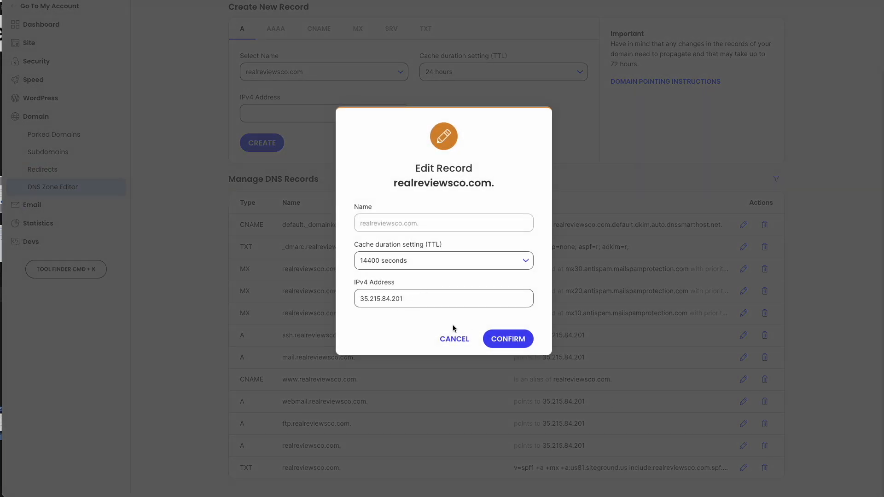
{"action": "left_click", "coordinate": [450, 340]}
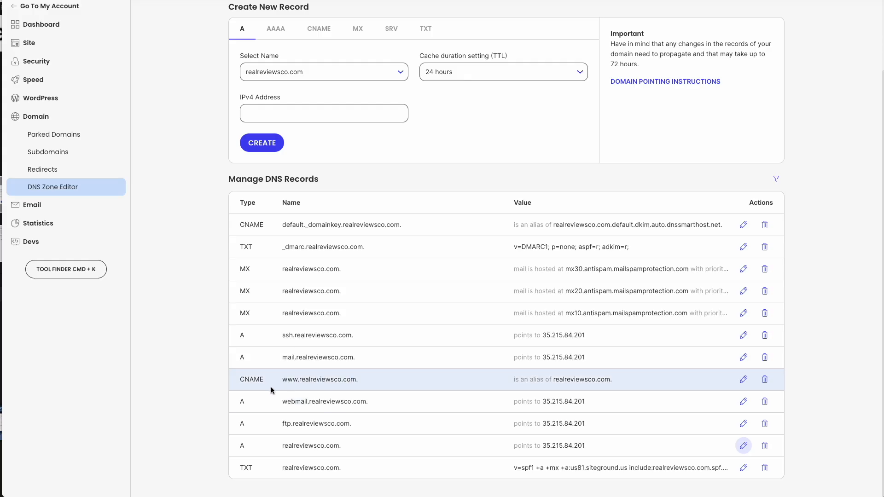
{"action": "left_click_drag", "start_coordinate": [254, 381], "coordinate": [240, 380]}
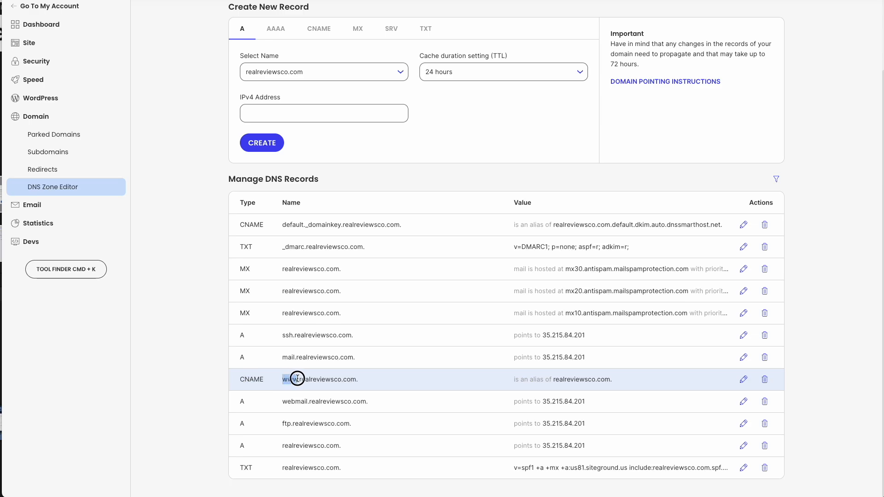
{"action": "left_click", "coordinate": [743, 379]}
{"action": "left_click", "coordinate": [429, 427]}
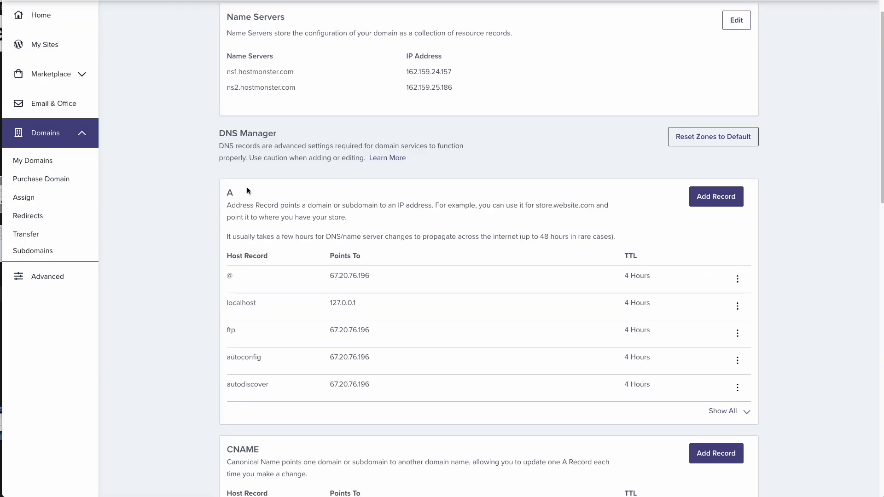
Step: Compare the A record host names in HostMonster's DNS manager with the root realreviewsco.com record in SiteGround
{"action": "double_click", "coordinate": [234, 196]}
{"action": "left_click_drag", "start_coordinate": [228, 257], "coordinate": [276, 260]}
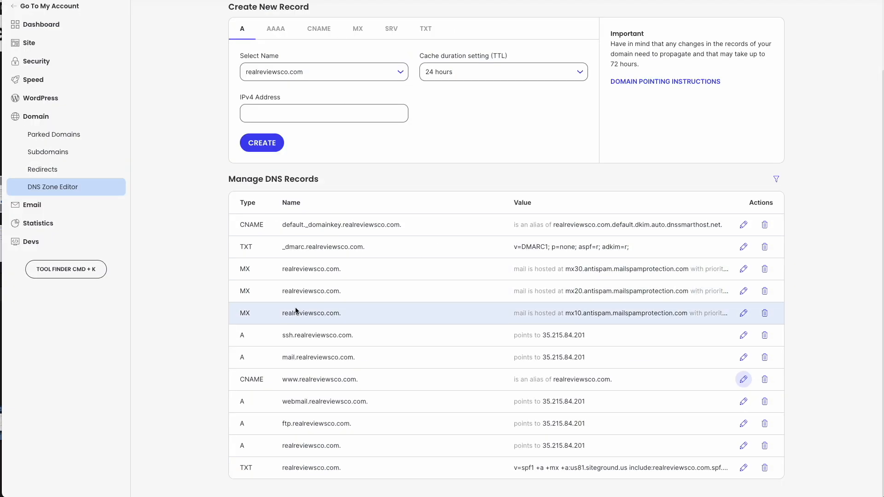
{"action": "left_click_drag", "start_coordinate": [282, 445], "coordinate": [340, 445]}
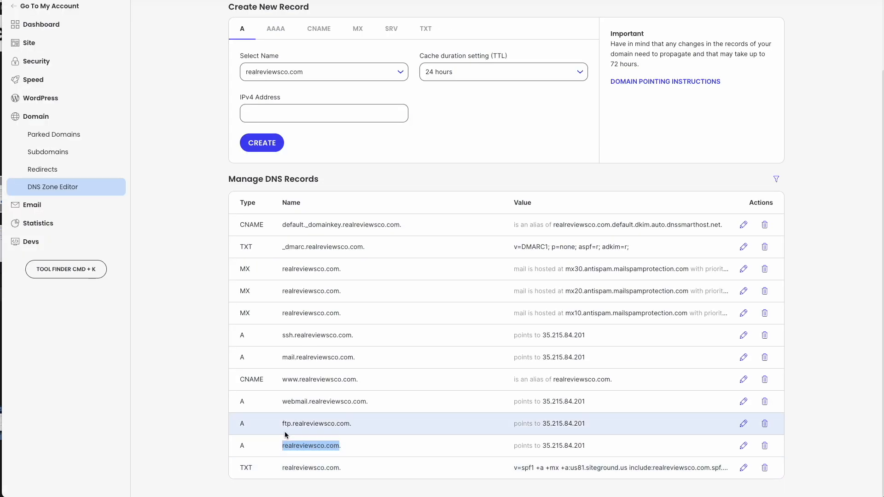
{"action": "left_click_drag", "start_coordinate": [340, 446], "coordinate": [279, 448]}
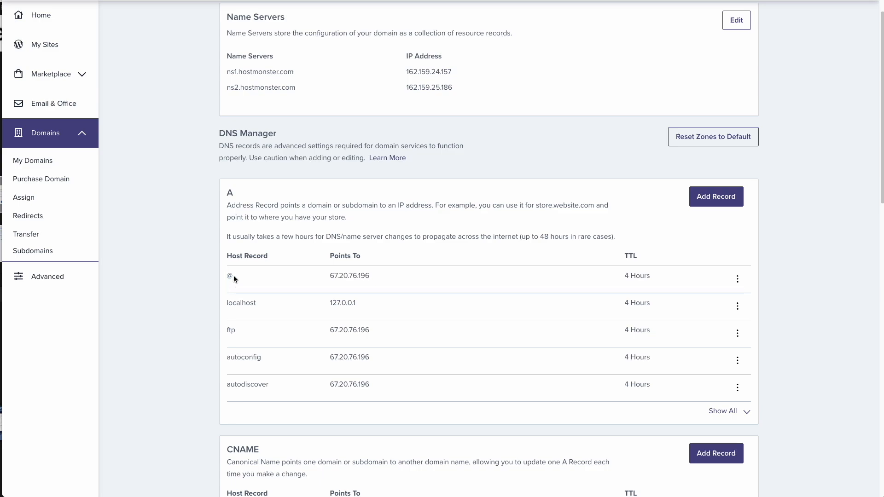
{"action": "left_click_drag", "start_coordinate": [230, 305], "coordinate": [258, 303]}
{"action": "left_click_drag", "start_coordinate": [229, 330], "coordinate": [238, 333]}
Step: Review the record sections in HostMonster's DNS manager, start a new A record and examine its Host Record and Points To fields
{"action": "scroll", "coordinate": [431, 140], "scroll_direction": "up", "scroll_amount": 1}
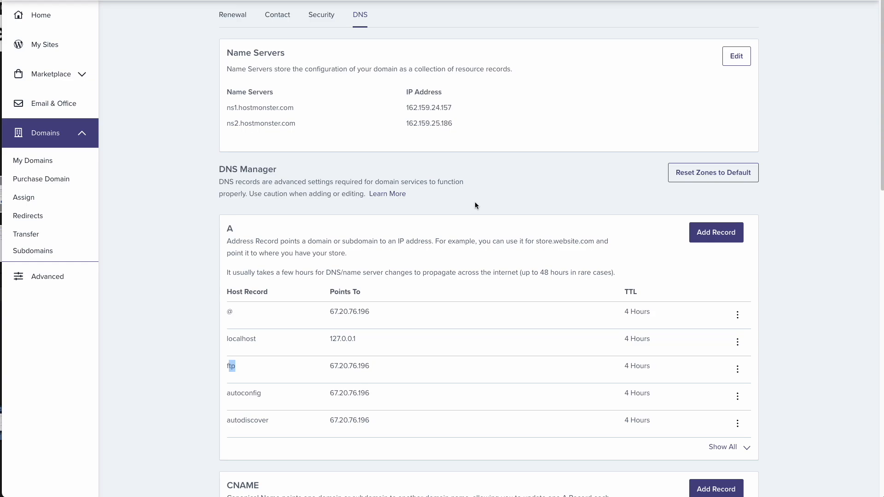
{"action": "scroll", "coordinate": [450, 242], "scroll_direction": "down", "scroll_amount": 15}
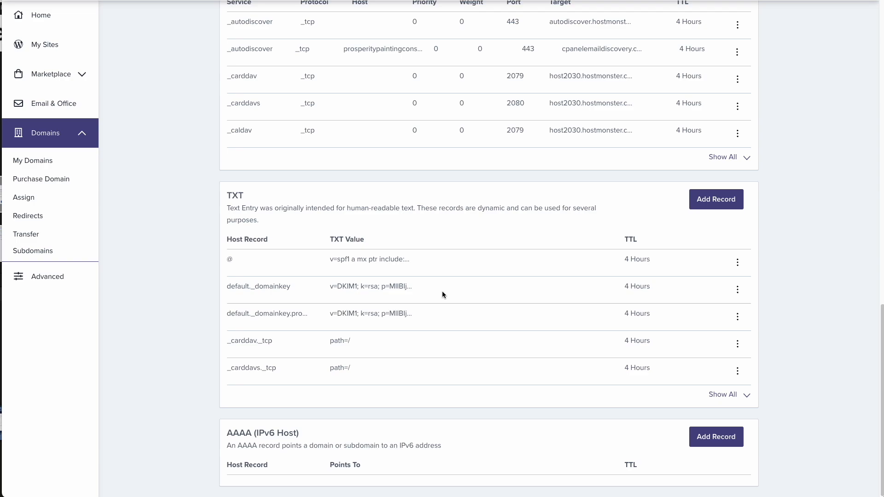
{"action": "scroll", "coordinate": [442, 291], "scroll_direction": "up", "scroll_amount": 15}
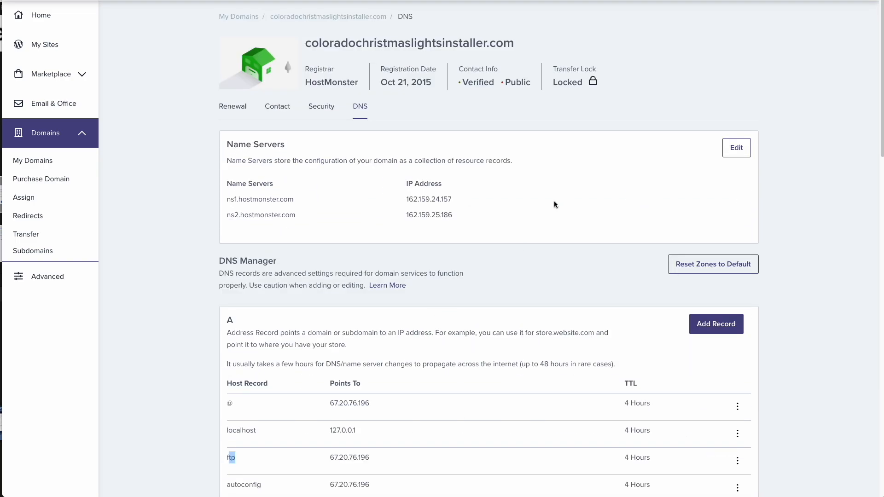
{"action": "scroll", "coordinate": [521, 257], "scroll_direction": "down", "scroll_amount": 3}
{"action": "scroll", "coordinate": [718, 309], "scroll_direction": "down", "scroll_amount": 3}
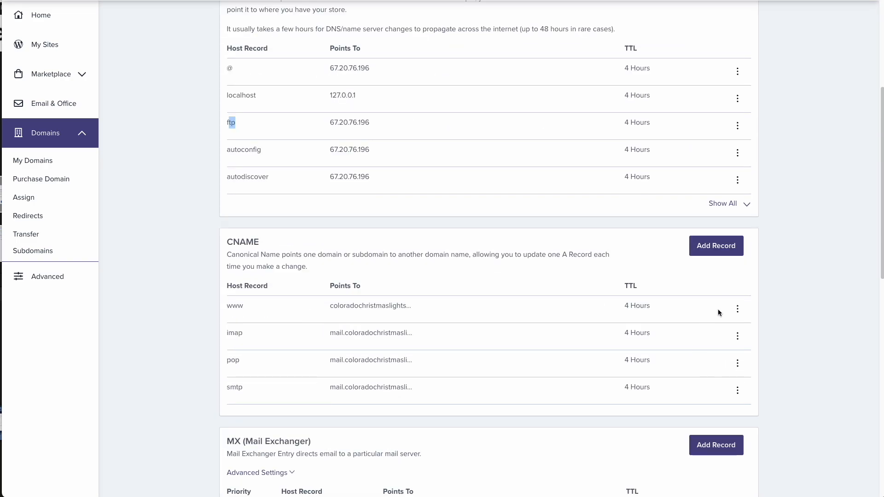
{"action": "scroll", "coordinate": [714, 302], "scroll_direction": "up", "scroll_amount": 5}
{"action": "left_click", "coordinate": [712, 234]}
{"action": "left_click", "coordinate": [251, 318]}
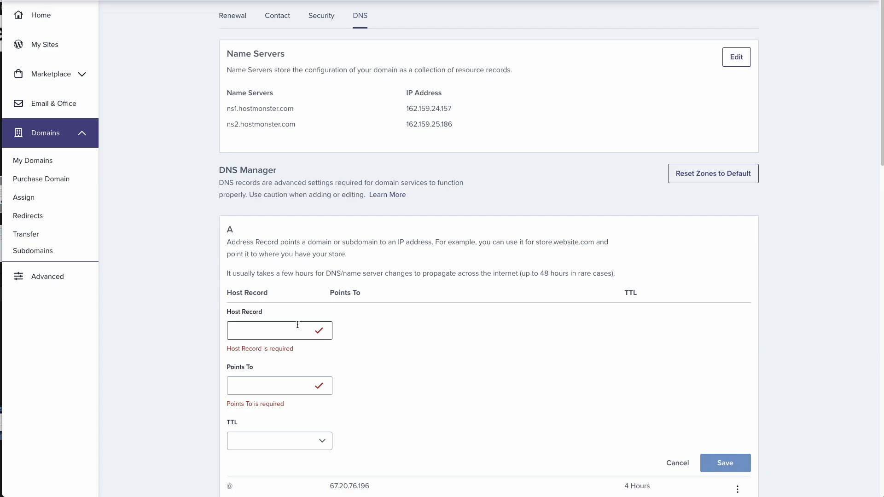
{"action": "left_click_drag", "start_coordinate": [251, 318], "coordinate": [257, 382]}
{"action": "left_click", "coordinate": [255, 336]}
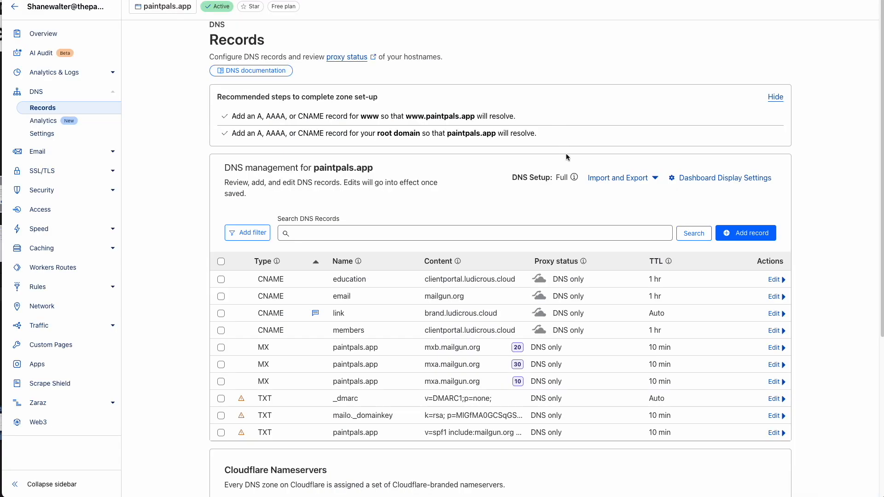
Step: Start a new A record for paintpals.app in Cloudflare and compare its TTL setting with the TTL choices in HostMonster's A record form
{"action": "left_click", "coordinate": [747, 238]}
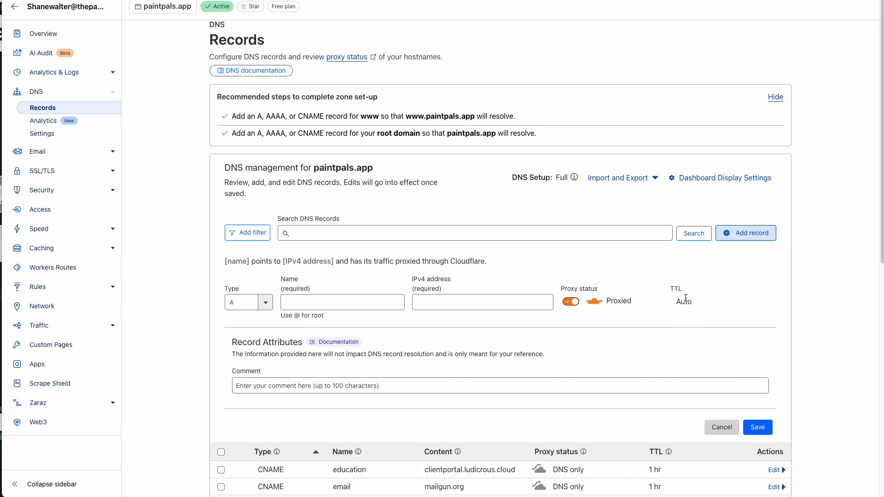
{"action": "left_click_drag", "start_coordinate": [672, 307], "coordinate": [699, 316]}
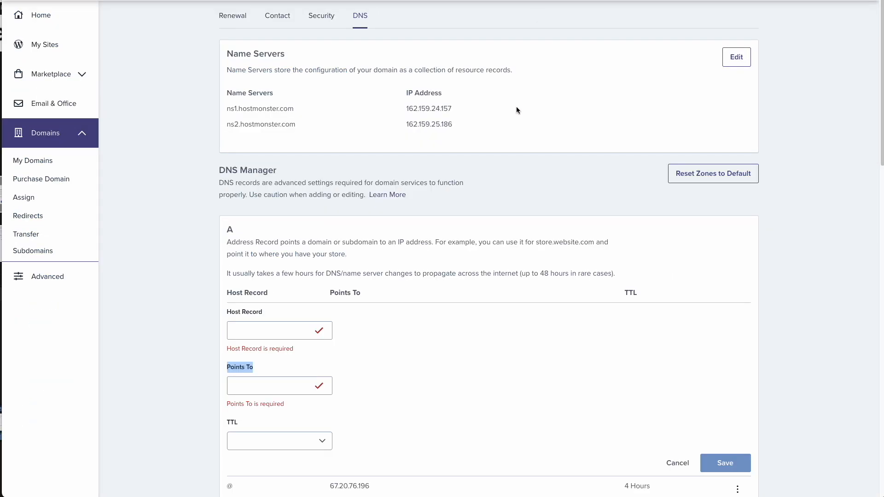
{"action": "left_click", "coordinate": [317, 442]}
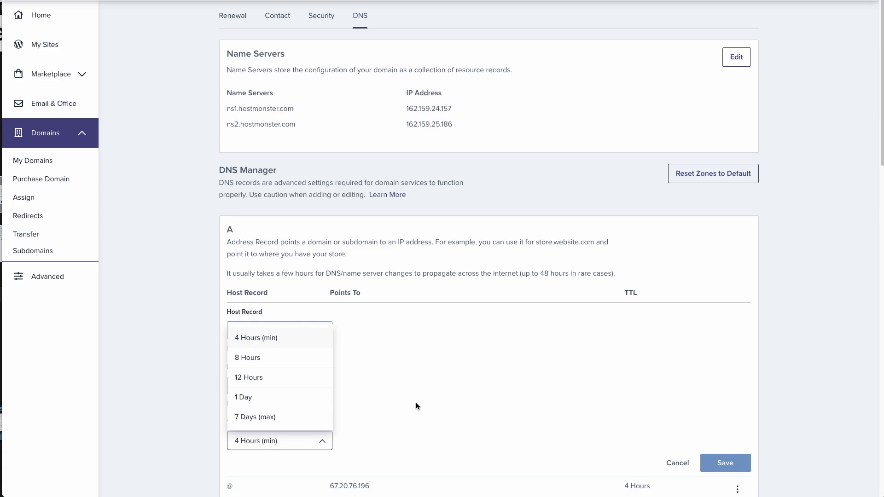
{"action": "scroll", "coordinate": [302, 391], "scroll_direction": "up", "scroll_amount": 1}
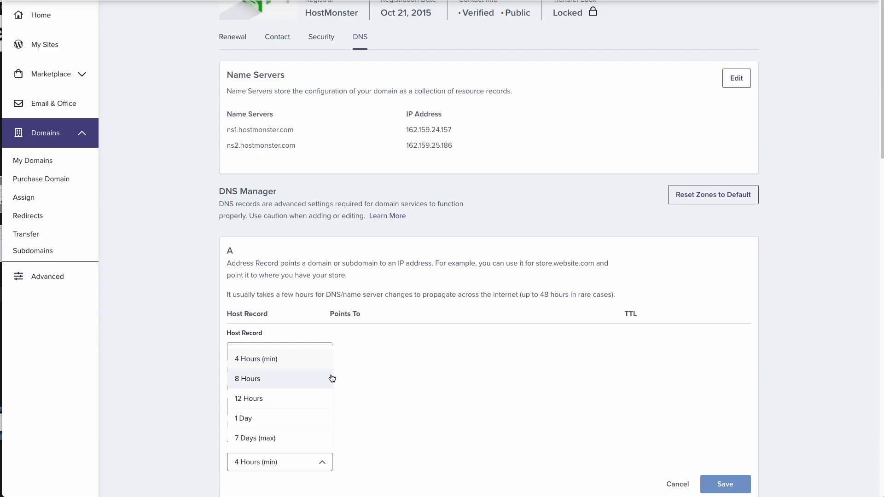
{"action": "scroll", "coordinate": [278, 408], "scroll_direction": "up", "scroll_amount": 2}
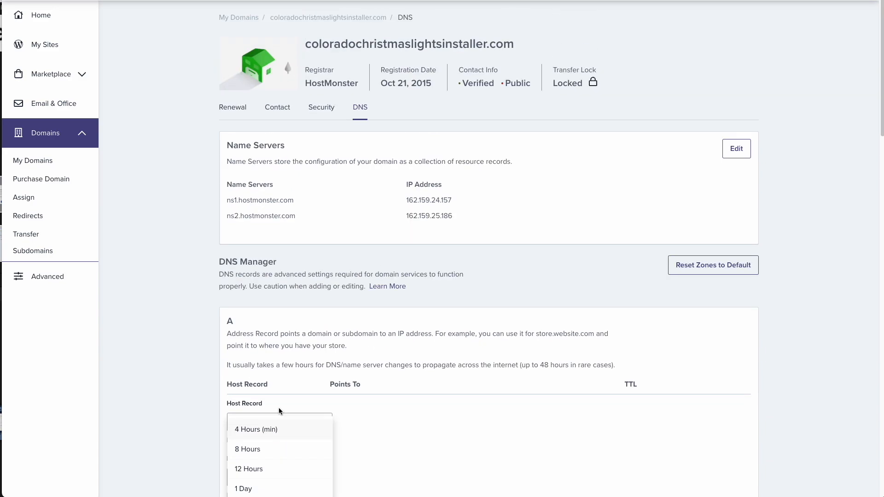
{"action": "scroll", "coordinate": [400, 412], "scroll_direction": "down", "scroll_amount": 4}
{"action": "left_click", "coordinate": [396, 279]}
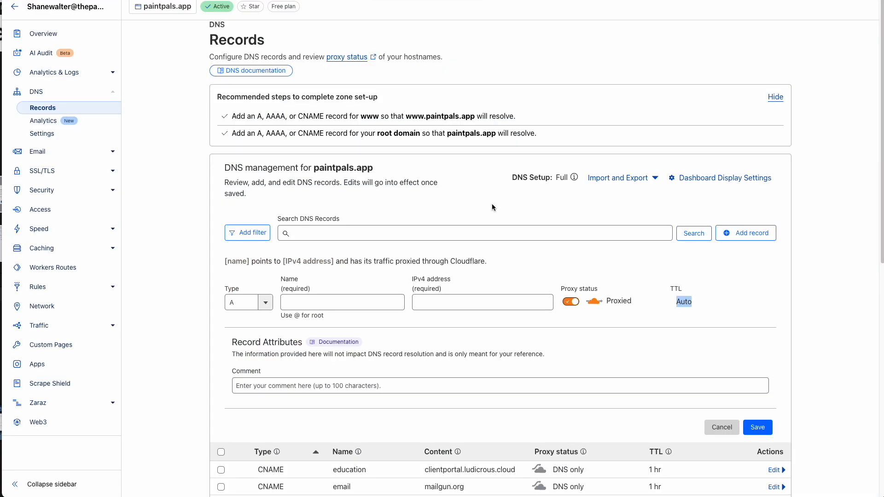
Step: In Cloudflare, switch the new A record's proxy status to DNS only and back to Proxied, and look over the existing records
{"action": "left_click", "coordinate": [366, 237]}
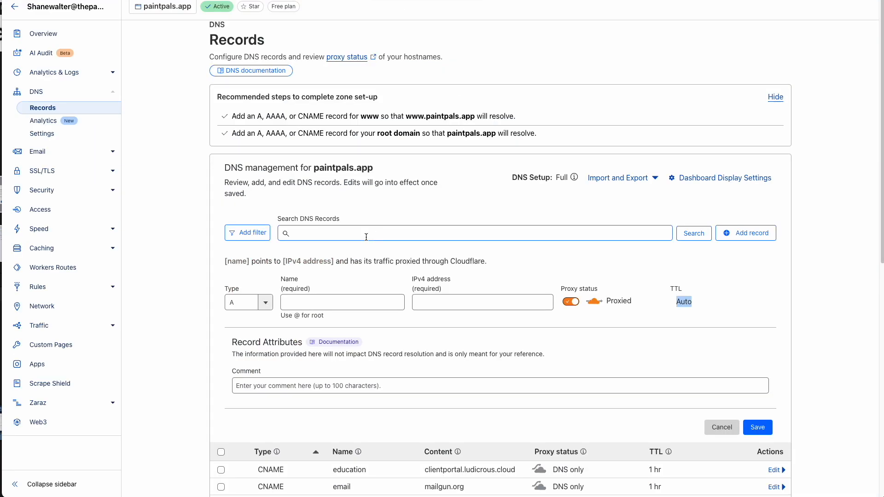
{"action": "left_click_drag", "start_coordinate": [561, 289], "coordinate": [602, 292]}
{"action": "left_click", "coordinate": [573, 303]}
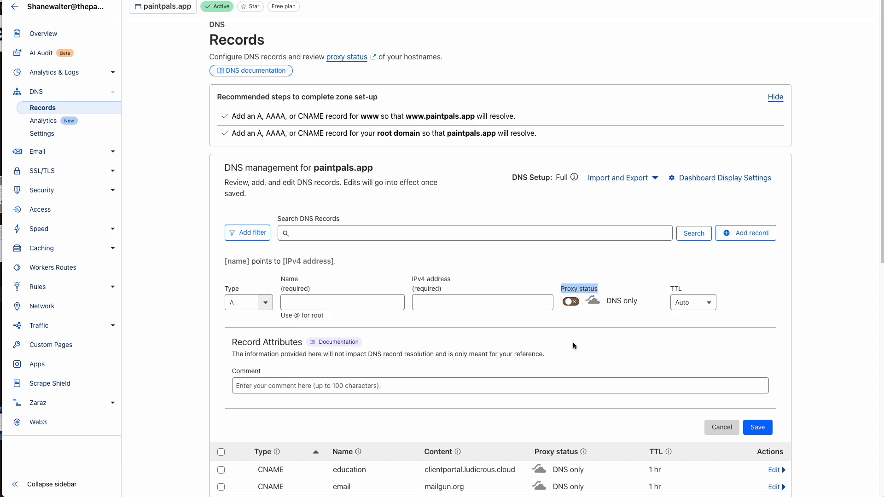
{"action": "left_click", "coordinate": [571, 303]}
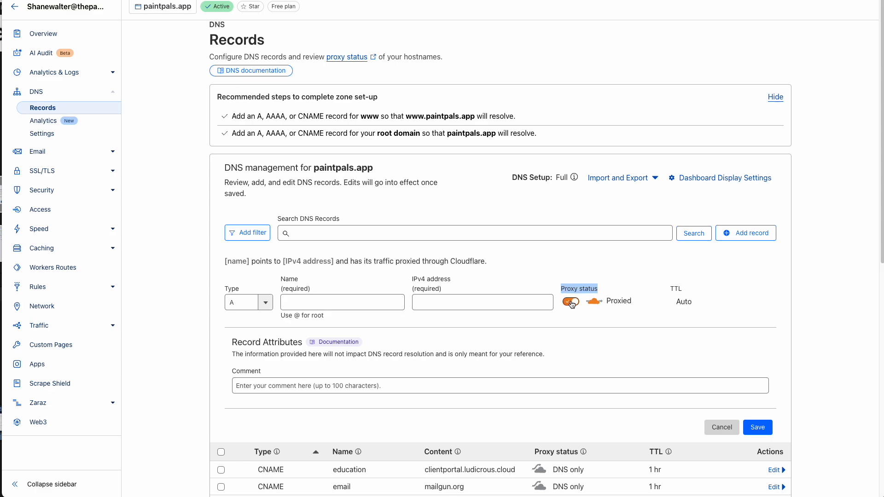
{"action": "scroll", "coordinate": [486, 314], "scroll_direction": "down", "scroll_amount": 4}
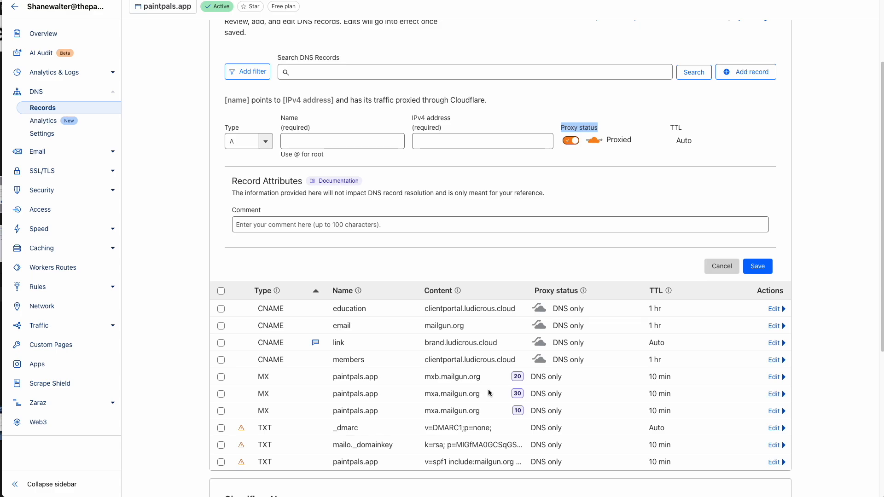
{"action": "scroll", "coordinate": [495, 334], "scroll_direction": "up", "scroll_amount": 4}
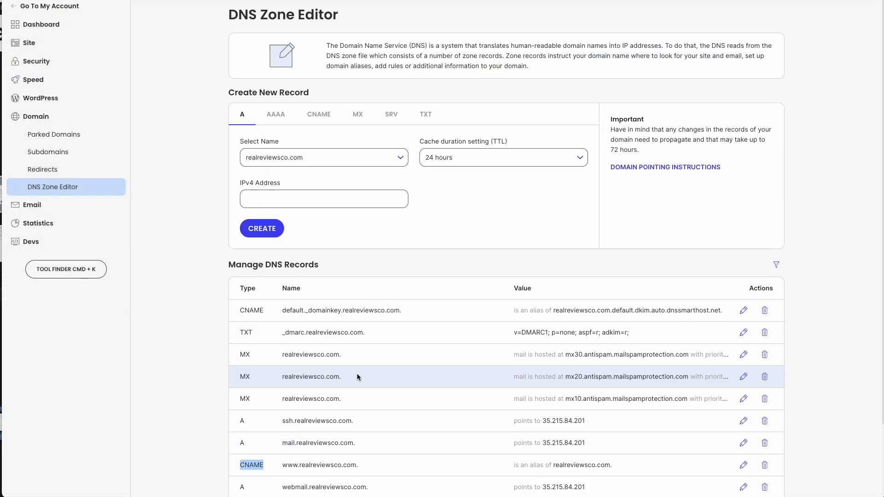
Step: In SiteGround, start a CNAME record named abc, check the required value in PaintPals, and open and close the domain pointing instructions
{"action": "left_click", "coordinate": [321, 119]}
{"action": "left_click", "coordinate": [293, 155]}
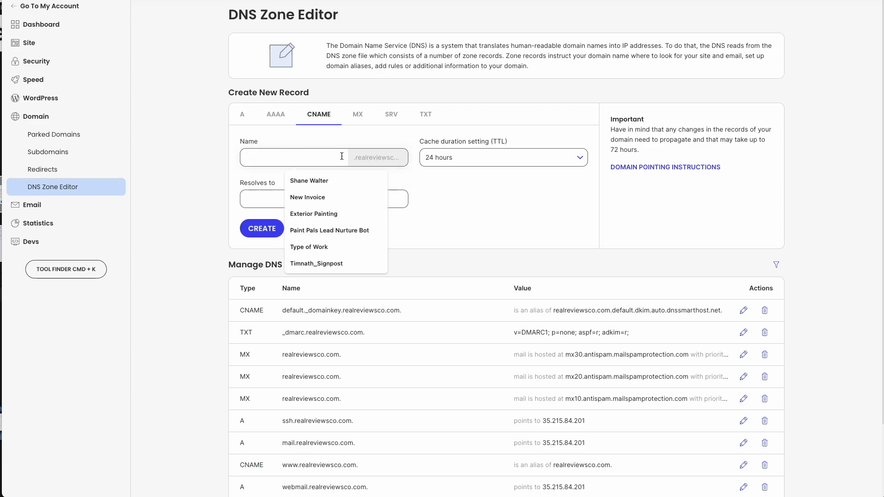
{"action": "type", "text": "abc"}
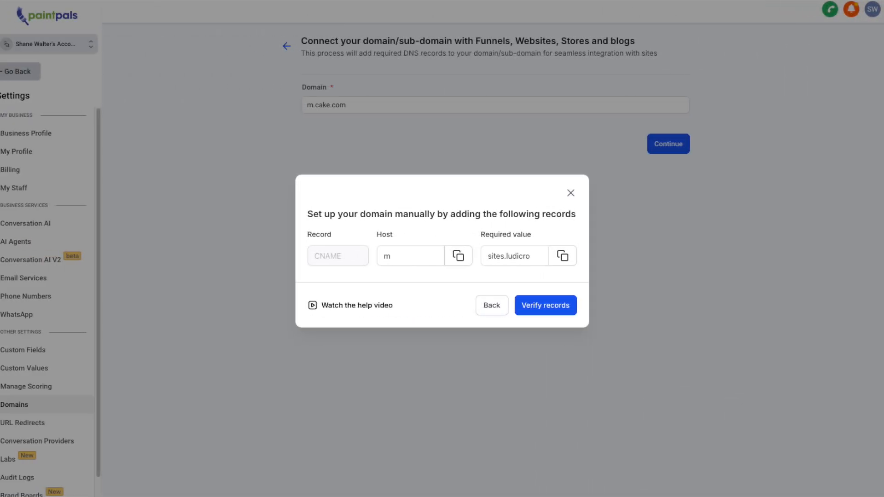
{"action": "left_click", "coordinate": [516, 257]}
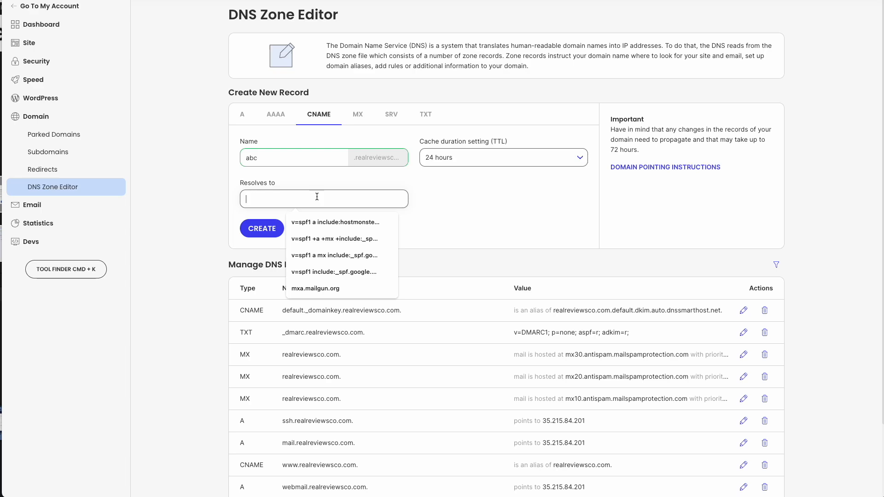
{"action": "left_click", "coordinate": [543, 227]}
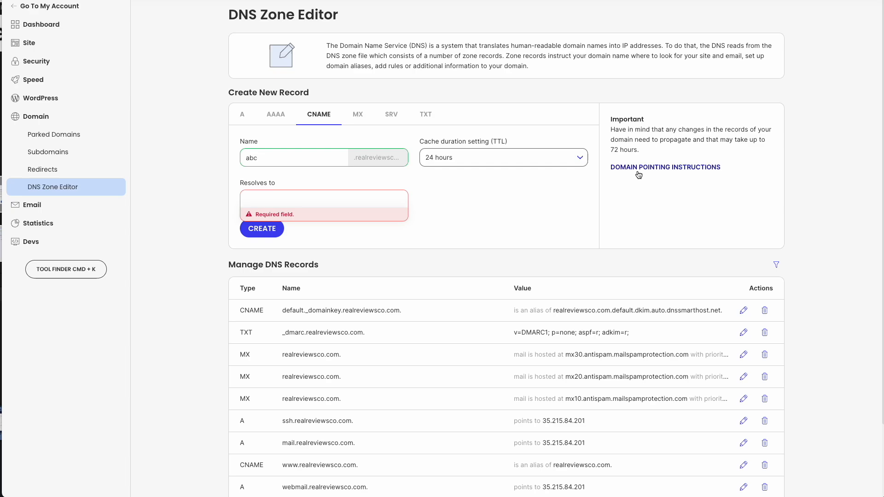
{"action": "left_click", "coordinate": [683, 169]}
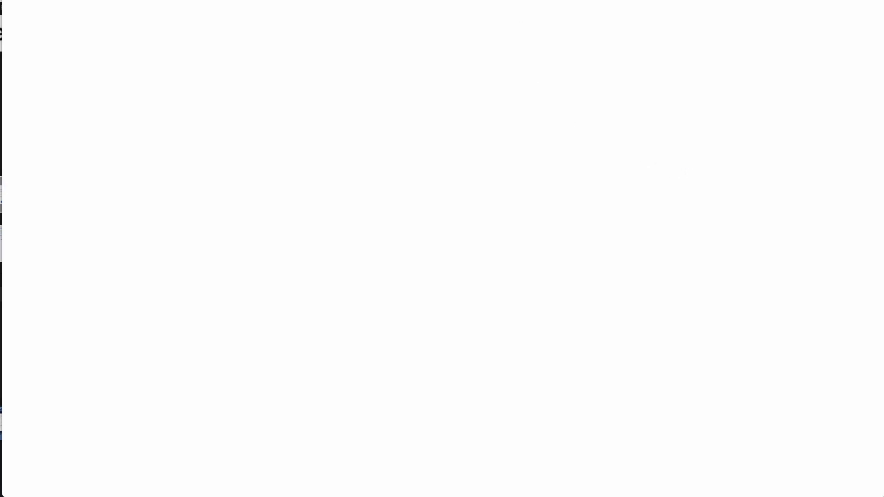
{"action": "key", "text": "super+w"}
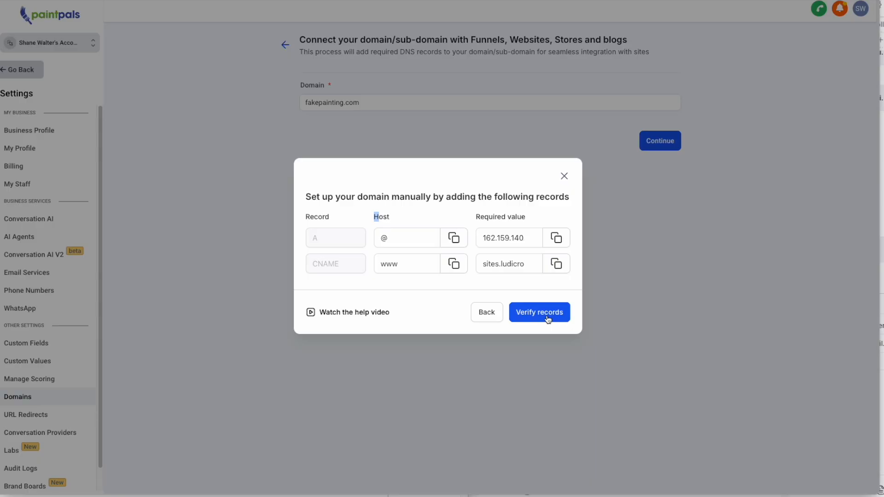
Step: Verify the A and CNAME records for fakepainting.com in PaintPals and read the DNS update notice
{"action": "left_click", "coordinate": [548, 319]}
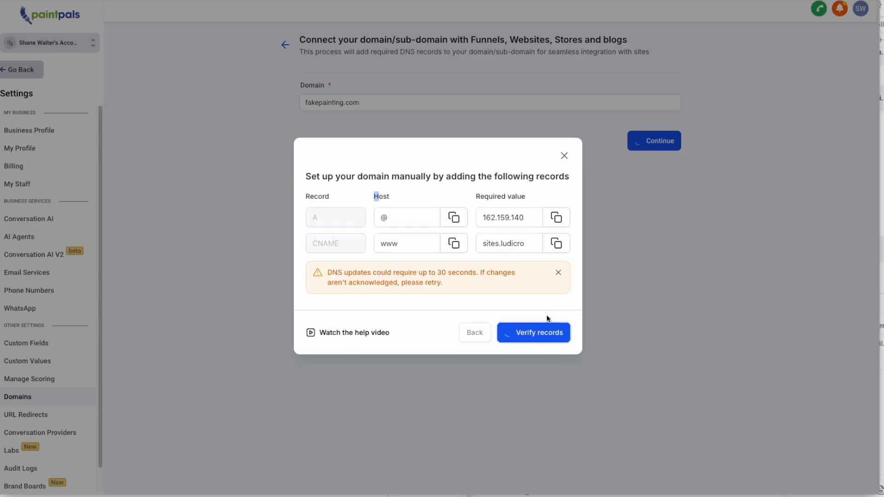
{"action": "left_click_drag", "start_coordinate": [381, 273], "coordinate": [509, 271]}
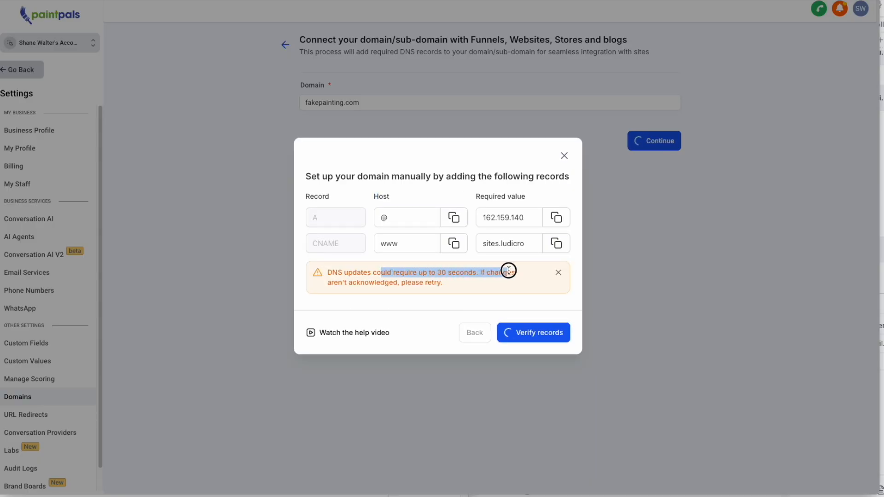
{"action": "left_click_drag", "start_coordinate": [332, 282], "coordinate": [393, 282]}
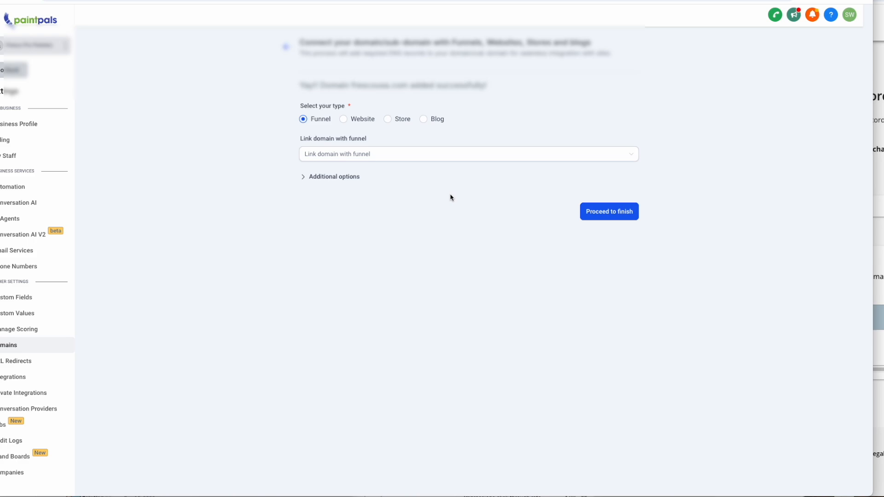
Step: Link the newly added domain with the A2P Funnel, keeping Funnel as the type
{"action": "left_click_drag", "start_coordinate": [300, 85], "coordinate": [537, 143]}
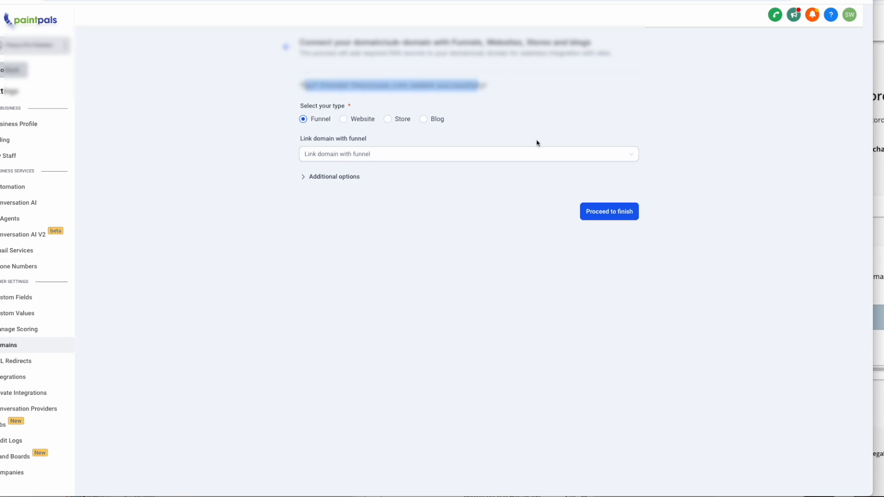
{"action": "left_click", "coordinate": [510, 120]}
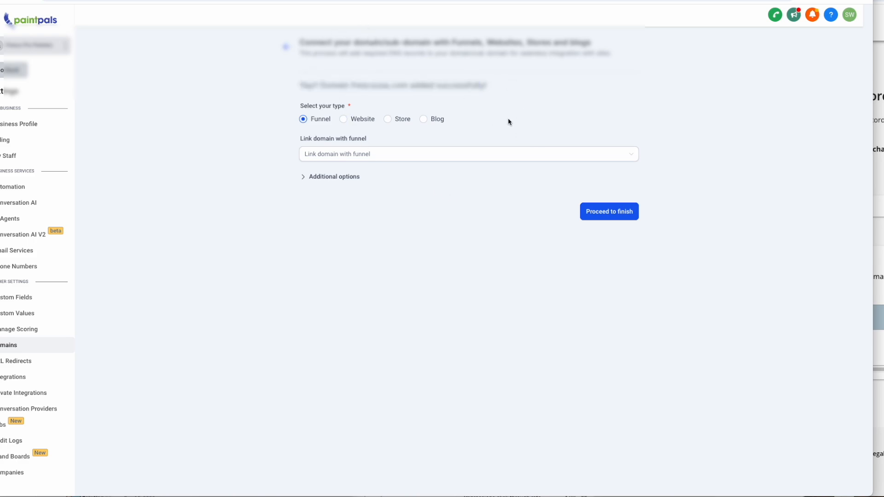
{"action": "left_click", "coordinate": [339, 157]}
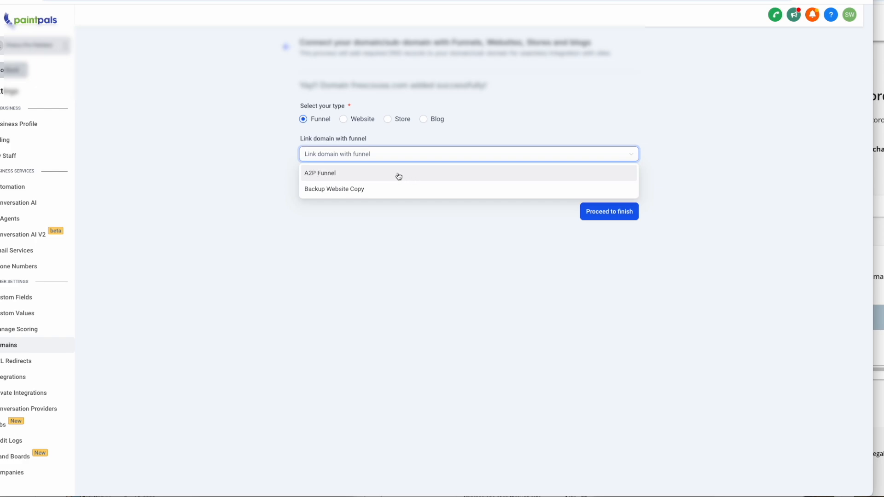
{"action": "left_click", "coordinate": [332, 176]}
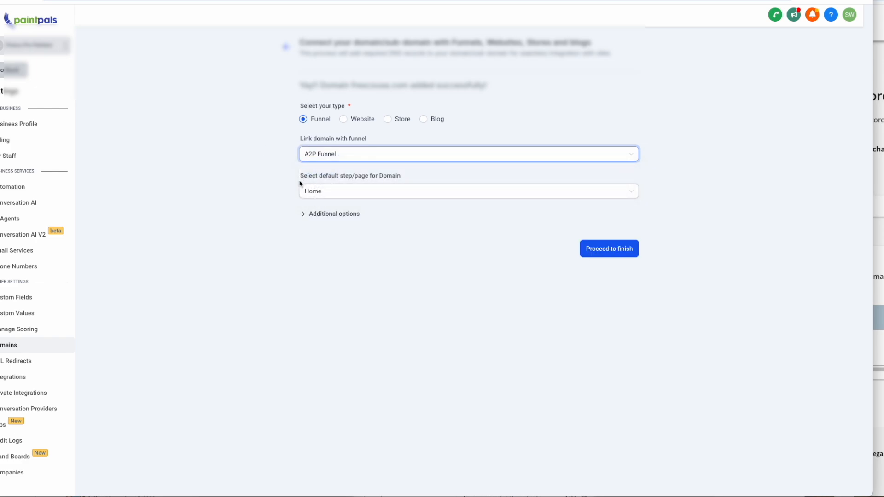